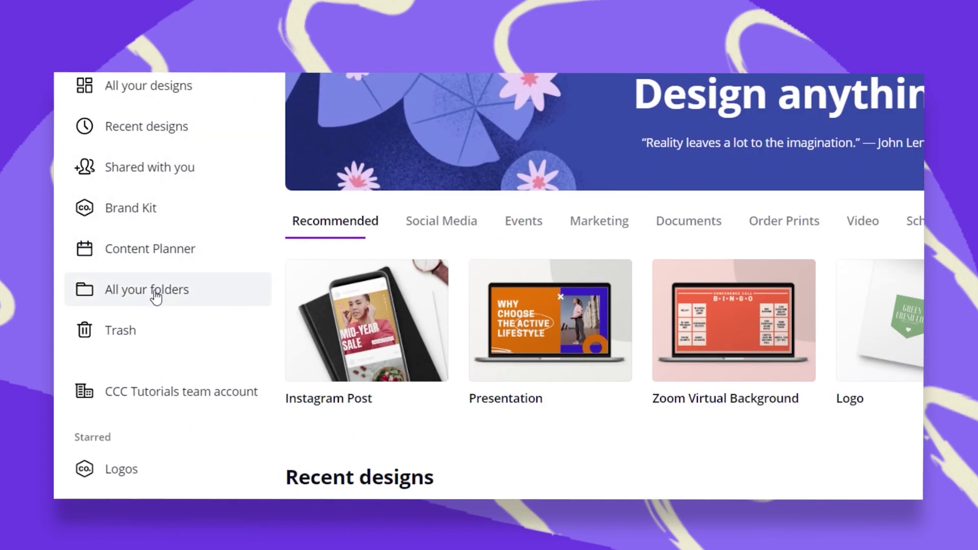
# - Open All your folders from the left sidebar
pyautogui.click(154, 295)
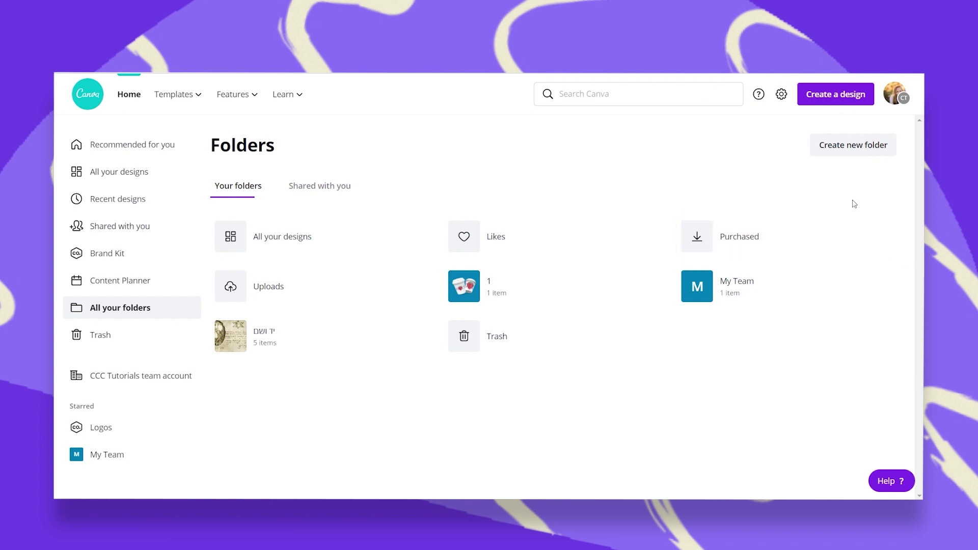
# - Create a new folder named 'The Team'
pyautogui.click(838, 126)
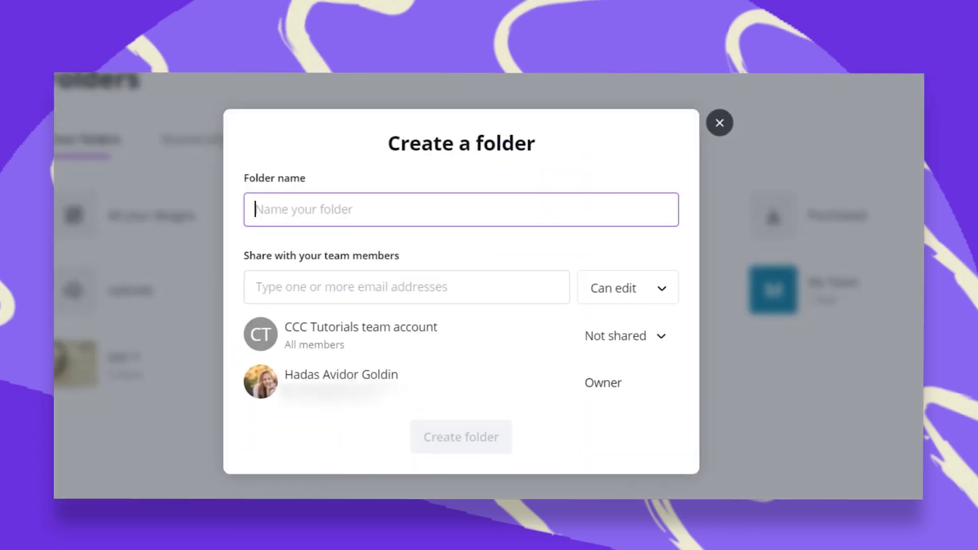
pyautogui.click(536, 216)
pyautogui.write('The Team')
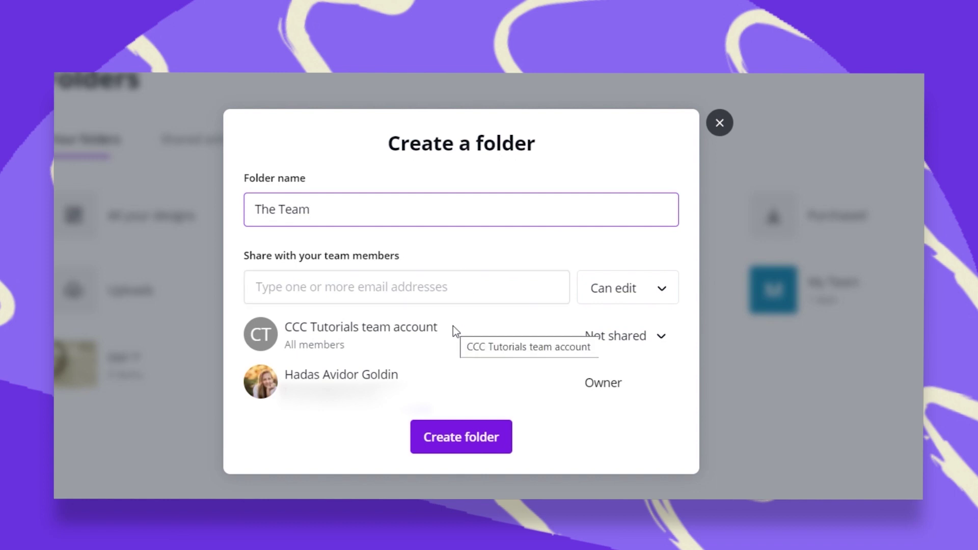
pyautogui.click(460, 437)
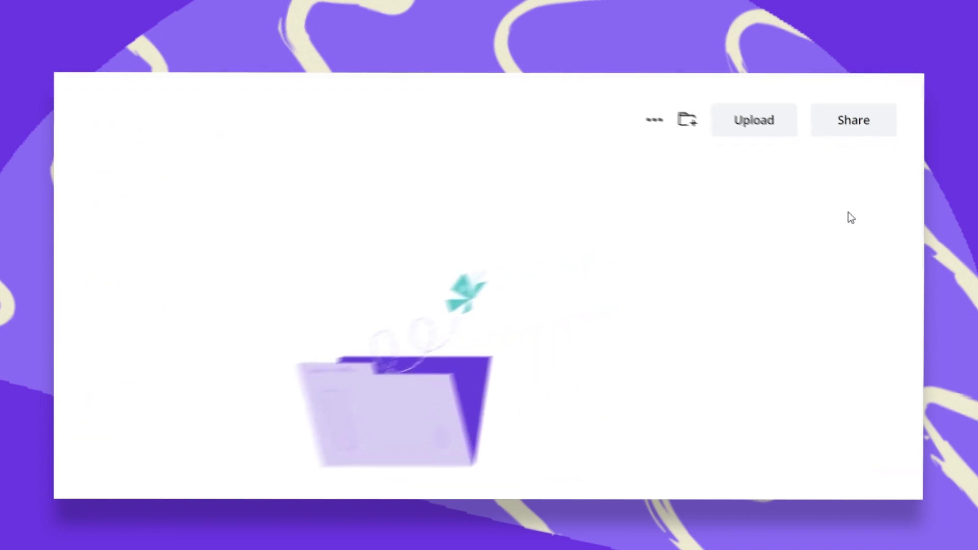
# - Create a subfolder named 'Volunteers' inside The Team
pyautogui.click(643, 125)
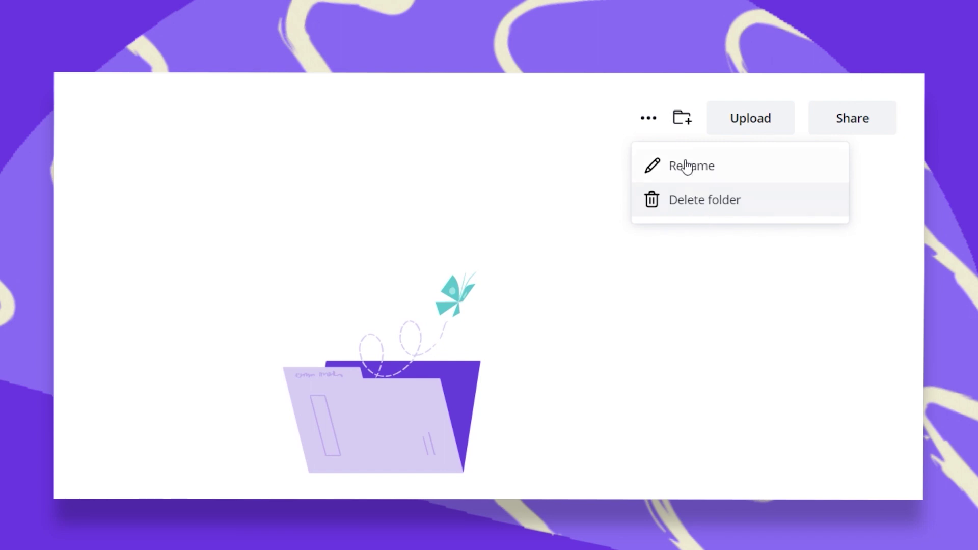
pyautogui.click(683, 124)
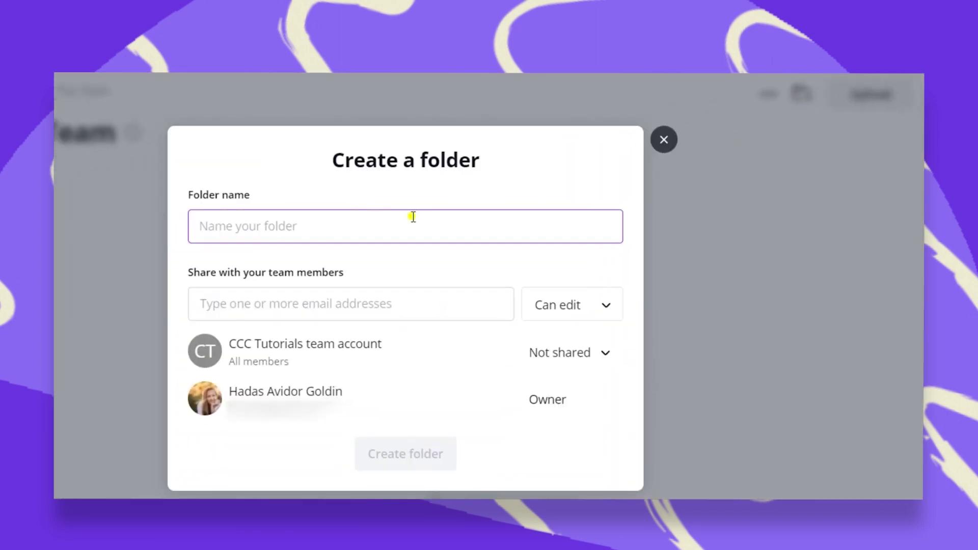
pyautogui.click(413, 217)
pyautogui.write('Volunteers')
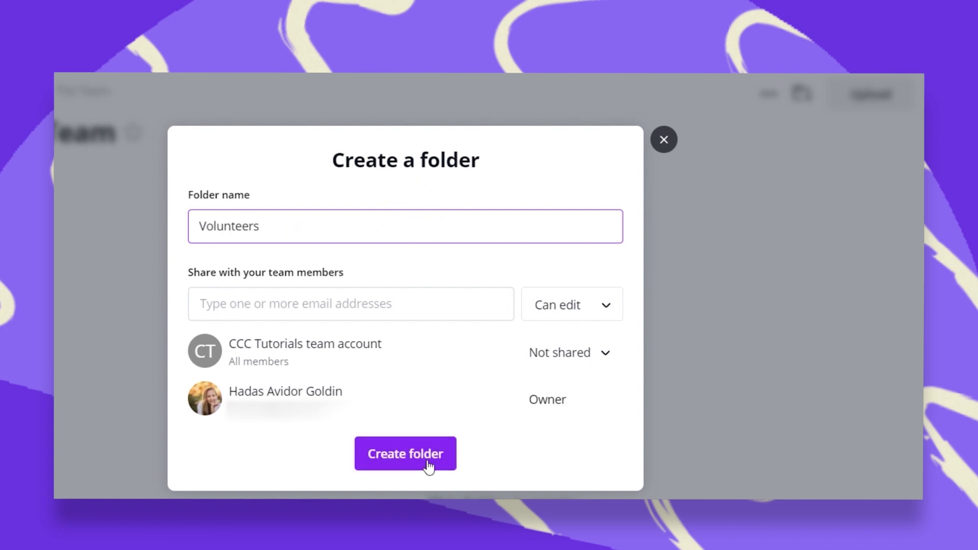
pyautogui.click(428, 463)
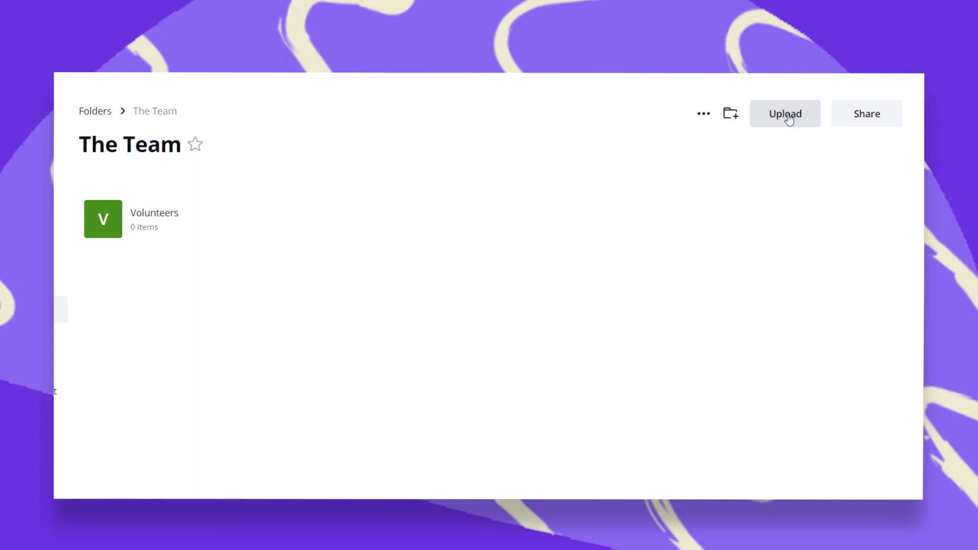
# - Upload the four volunteer images into The Team folder
pyautogui.click(789, 117)
pyautogui.click(177, 129)
pyautogui.keyDown('shift'); pyautogui.click(349, 145); pyautogui.keyUp('shift')
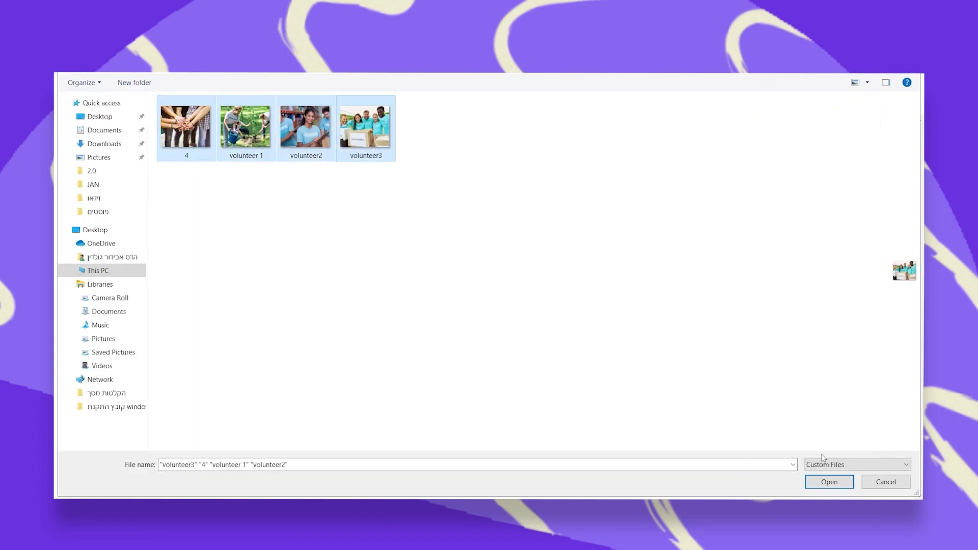
pyautogui.click(829, 482)
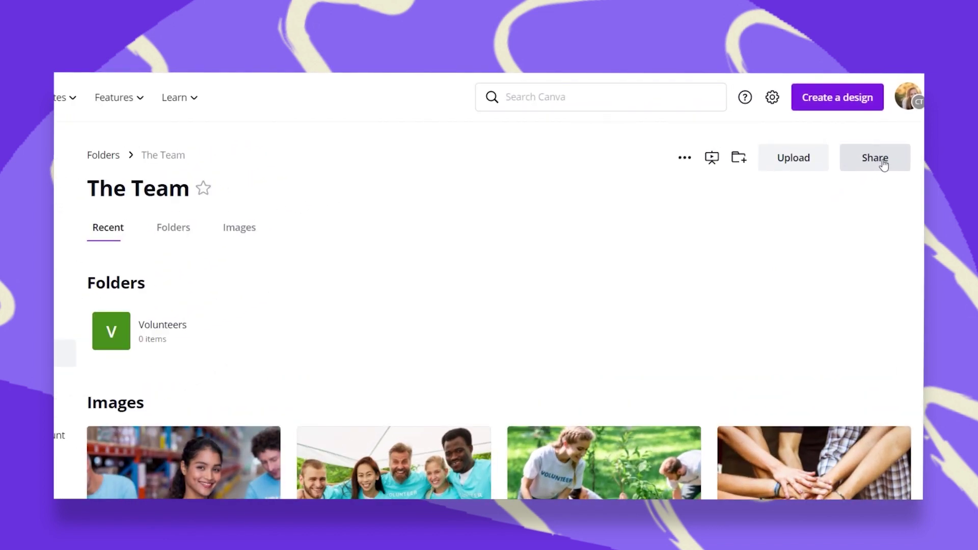
pyautogui.click(875, 158)
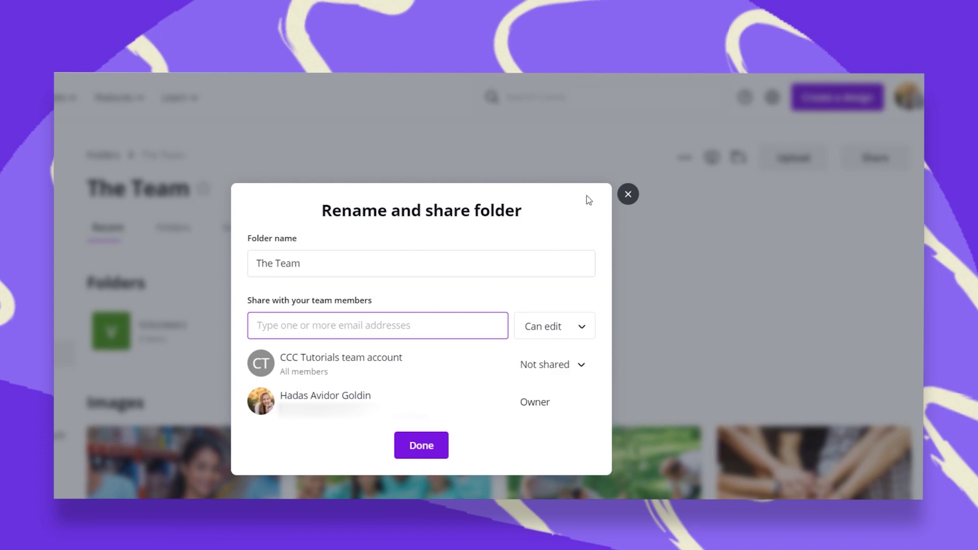
pyautogui.click(628, 194)
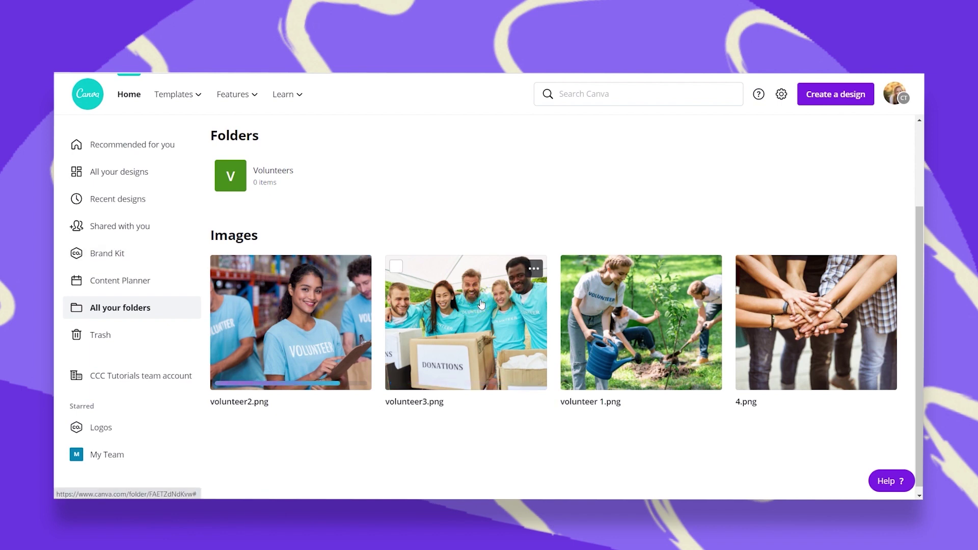
# - Use volunteer3.png in a new 1920×1080 design and deselect it
pyautogui.click(480, 302)
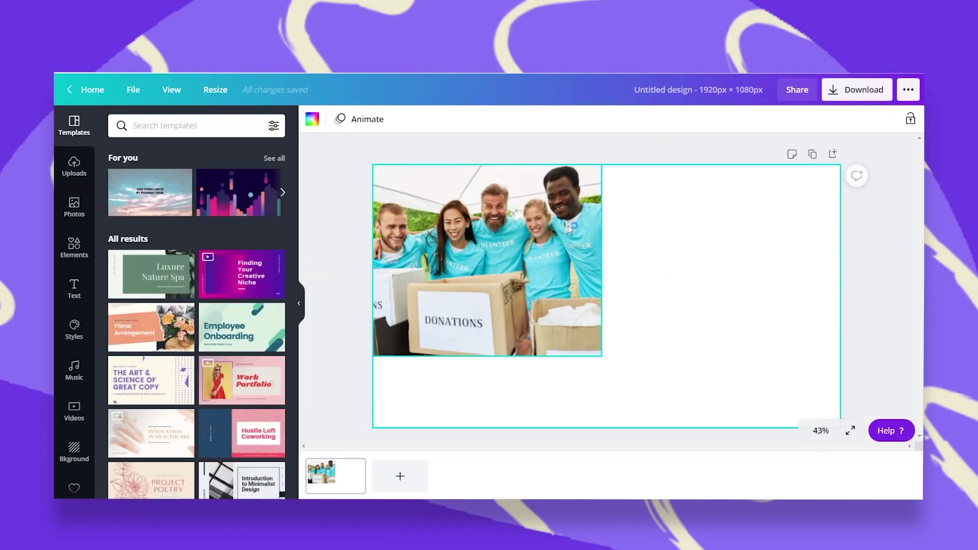
pyautogui.click(679, 203)
# - Start an Instagram post from the Help Fight Depression template and show your folders alongside
pyautogui.click(68, 93)
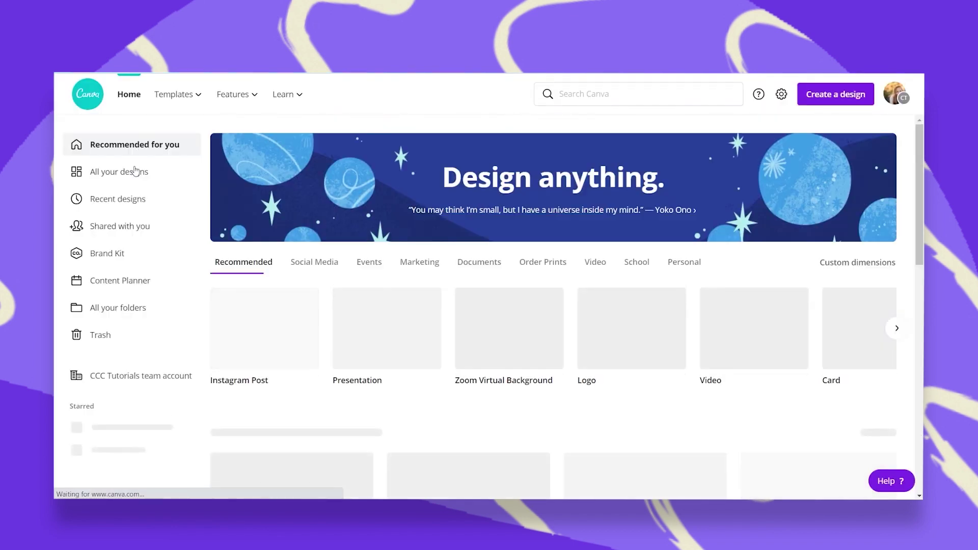
pyautogui.click(831, 95)
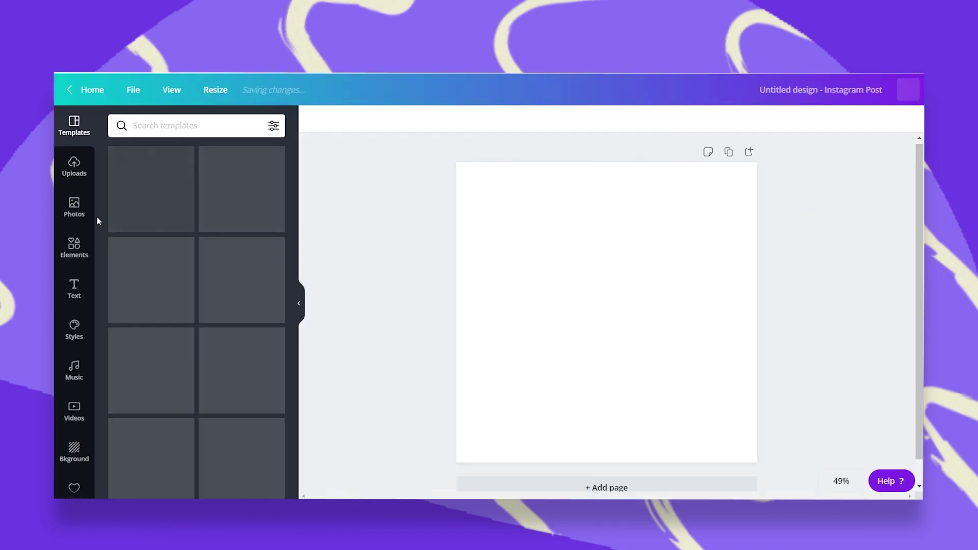
pyautogui.click(173, 218)
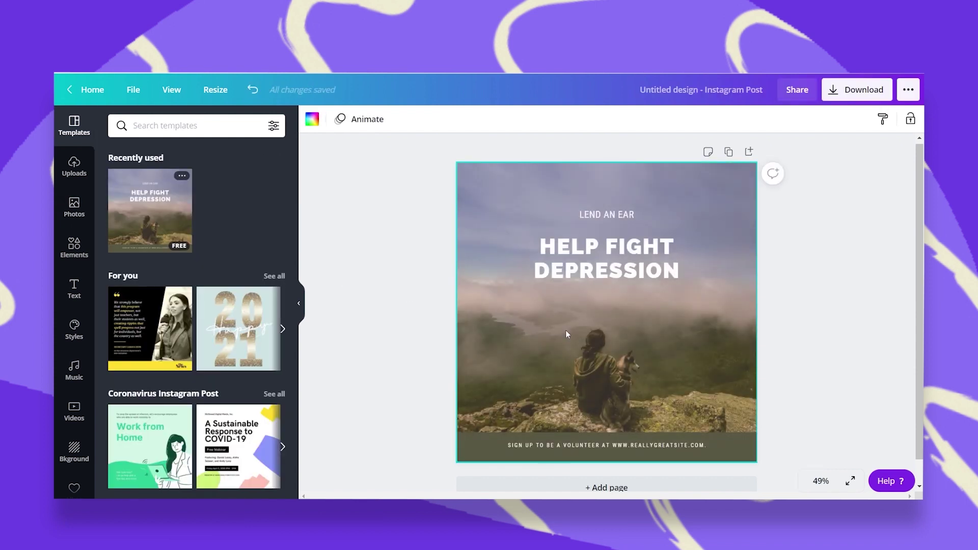
pyautogui.click(646, 324)
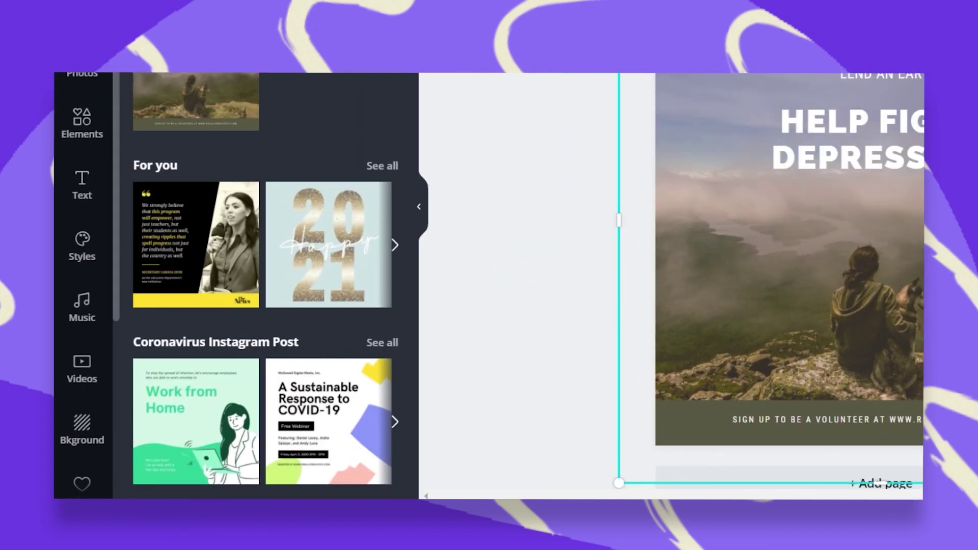
pyautogui.scroll(-3, 77, 171)
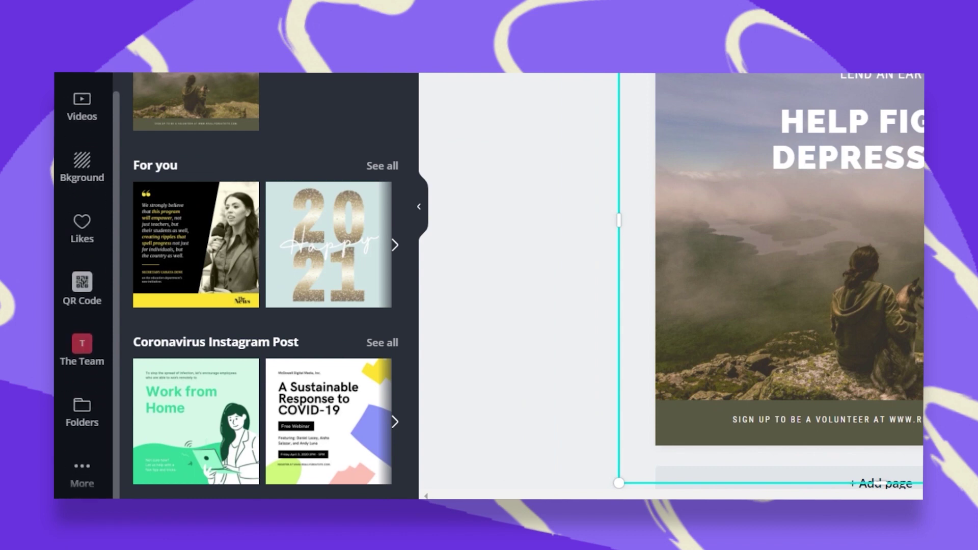
pyautogui.click(98, 396)
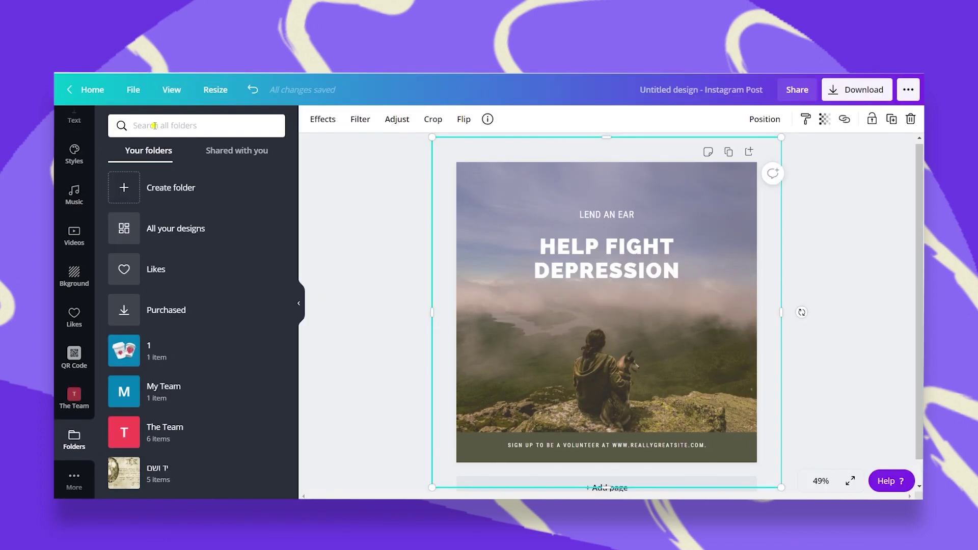
# - Replace the post's background with a team photo from The Team and move the headline lower
pyautogui.click(154, 126)
pyautogui.click(184, 434)
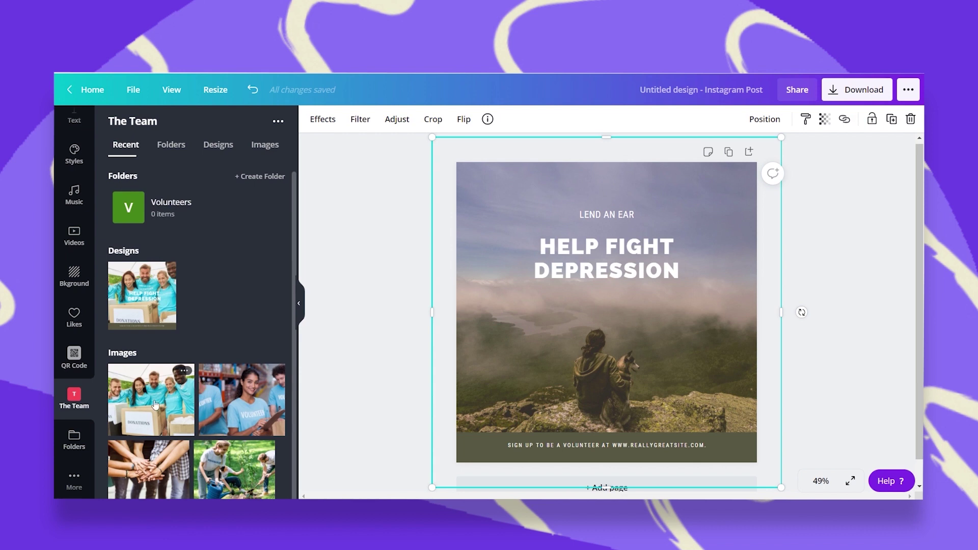
pyautogui.moveTo(177, 395); pyautogui.dragTo(665, 294)
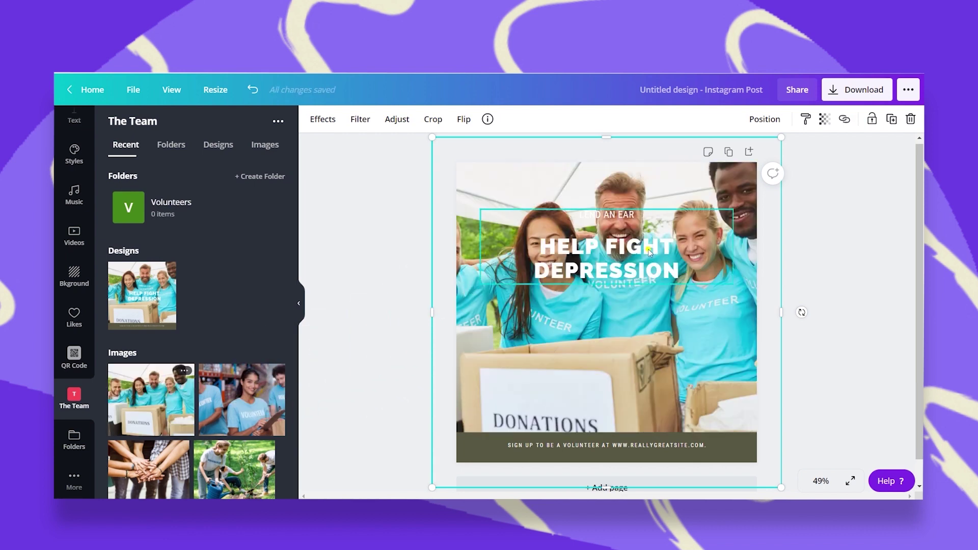
pyautogui.moveTo(649, 250); pyautogui.dragTo(658, 303)
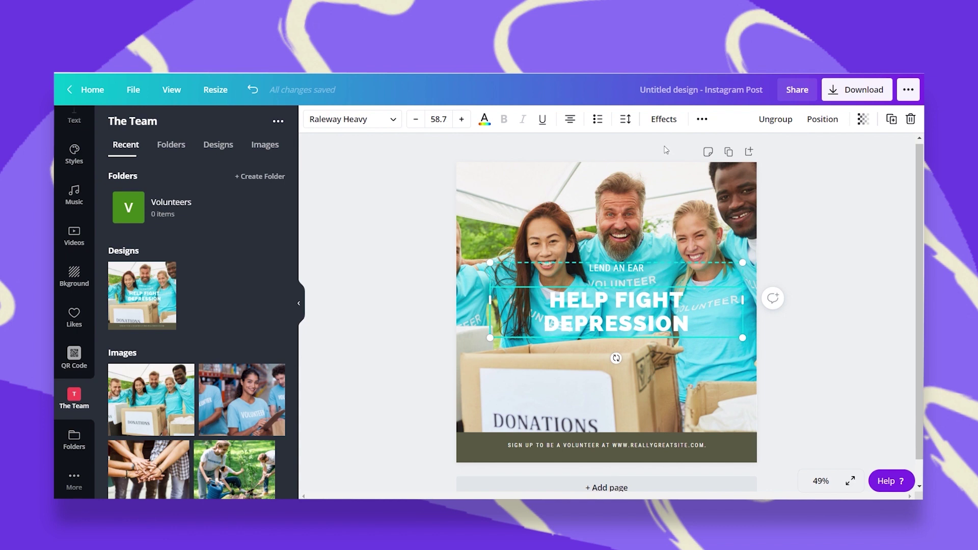
# - Rename the design to 'Volunterrs jan 2021'
pyautogui.click(674, 90)
pyautogui.press('BackSpace')
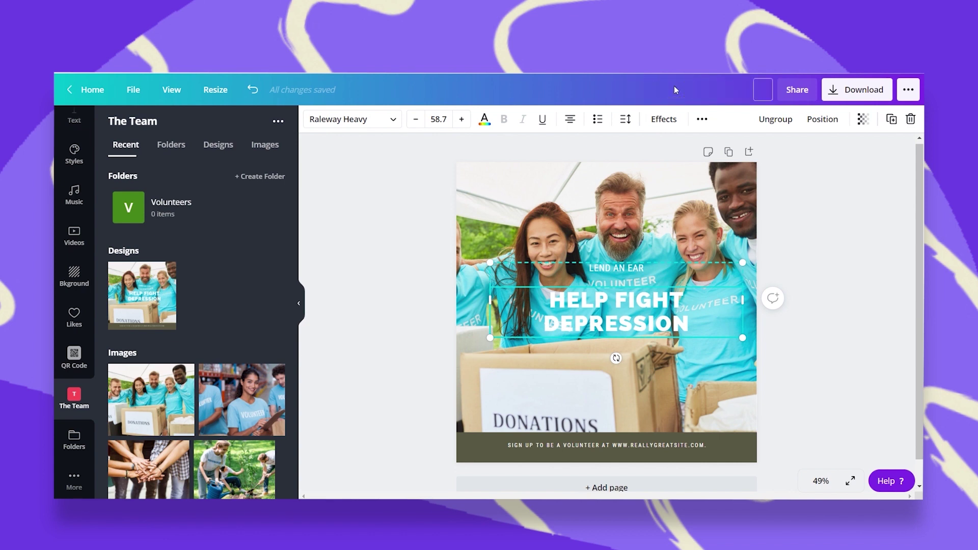
pyautogui.write('Volunterrs jan 2021')
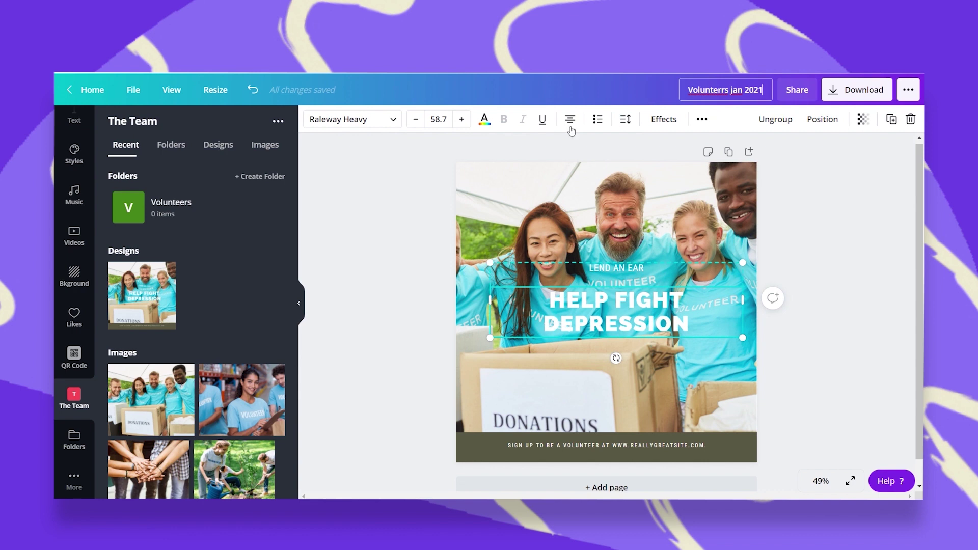
# - Save the design to The Team > Volunteers using File > Save to folder
pyautogui.click(429, 199)
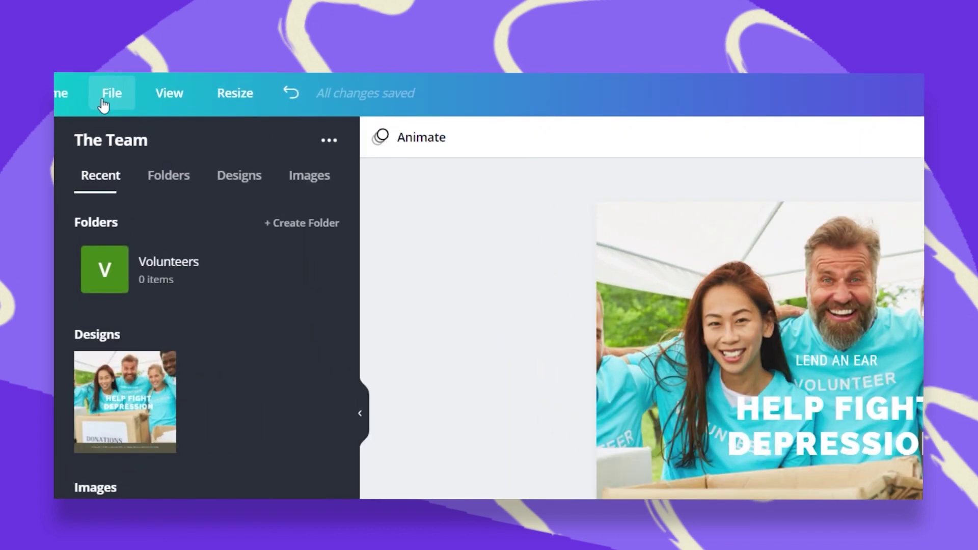
pyautogui.click(104, 105)
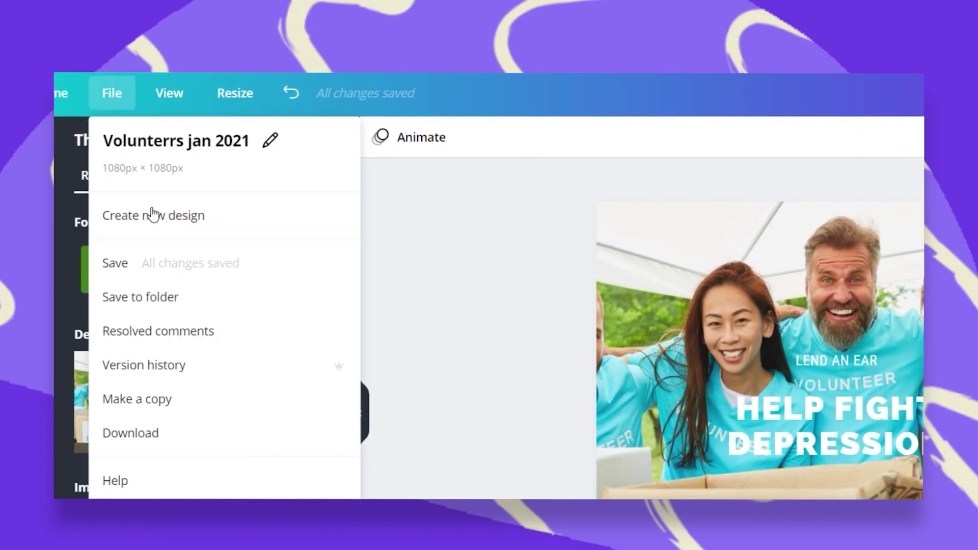
pyautogui.click(185, 306)
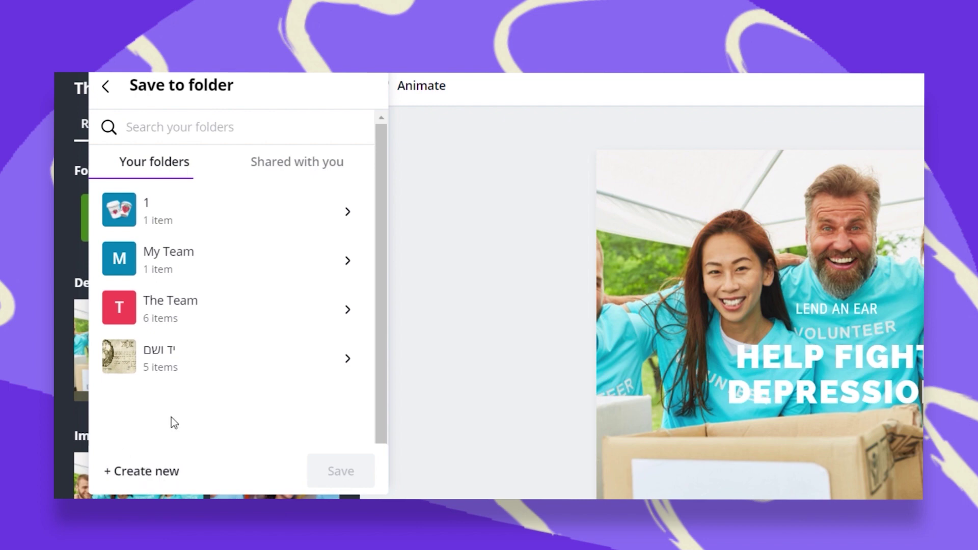
pyautogui.click(184, 300)
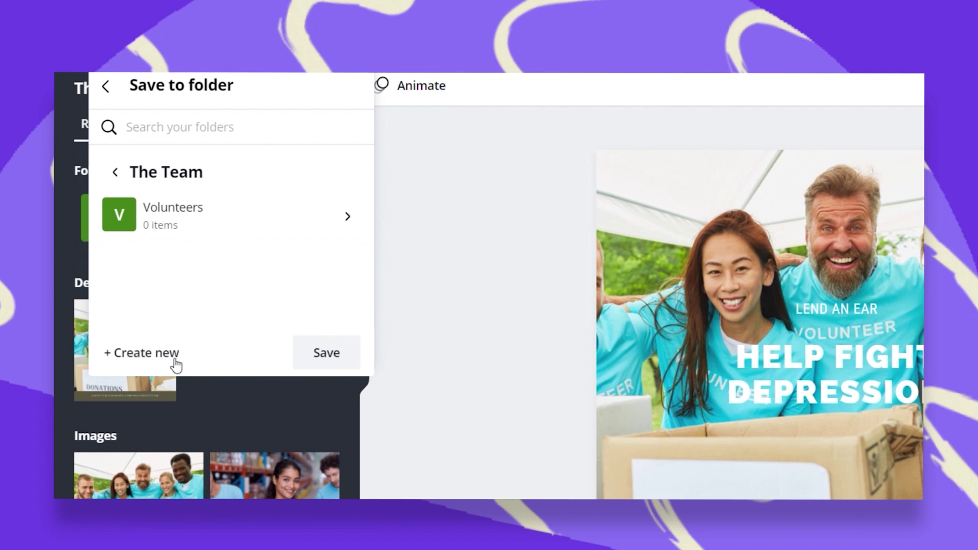
pyautogui.click(147, 208)
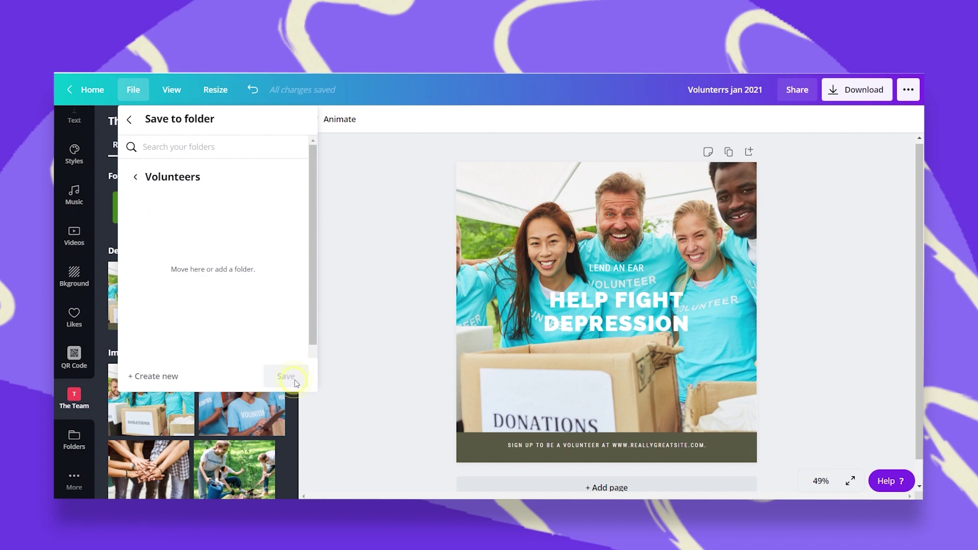
pyautogui.click(295, 381)
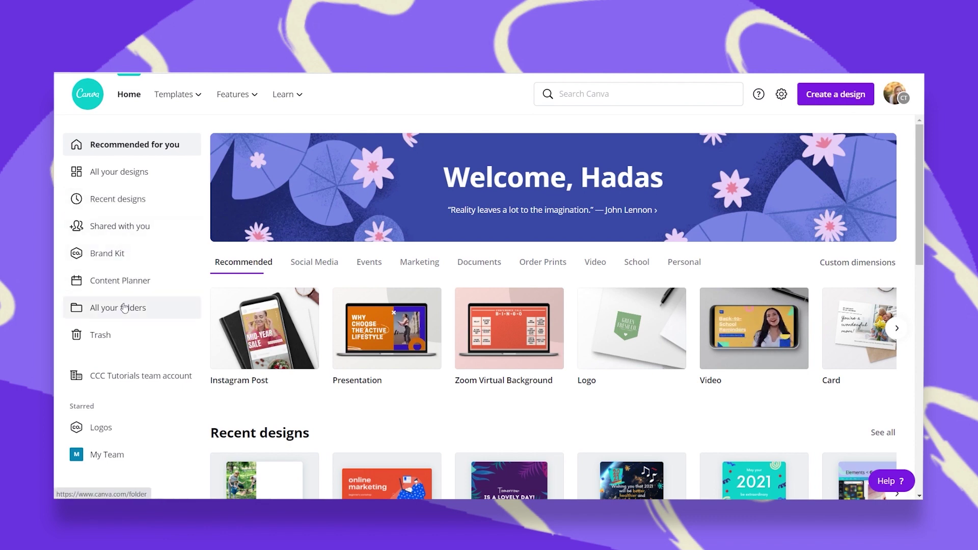
# - Star the My Team folder from the All your folders list
pyautogui.click(124, 306)
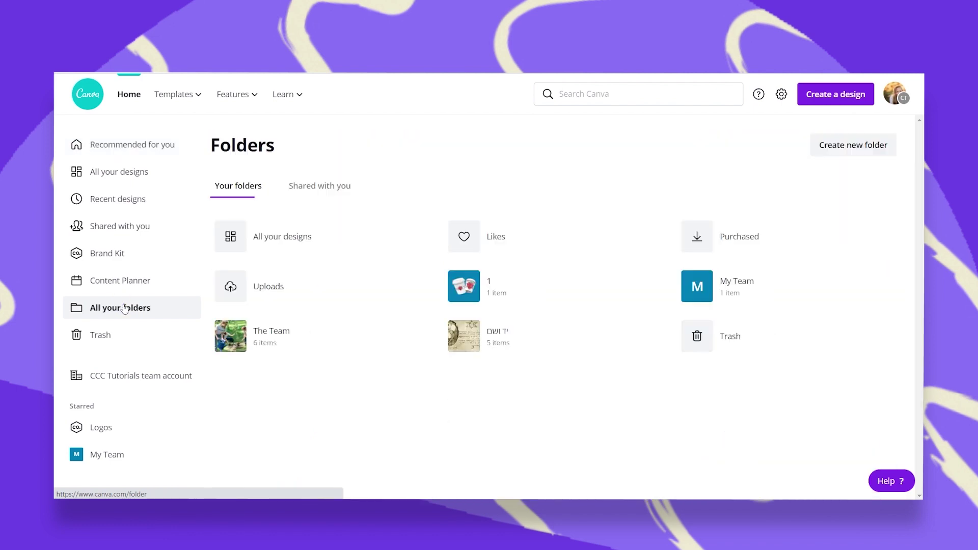
pyautogui.click(726, 299)
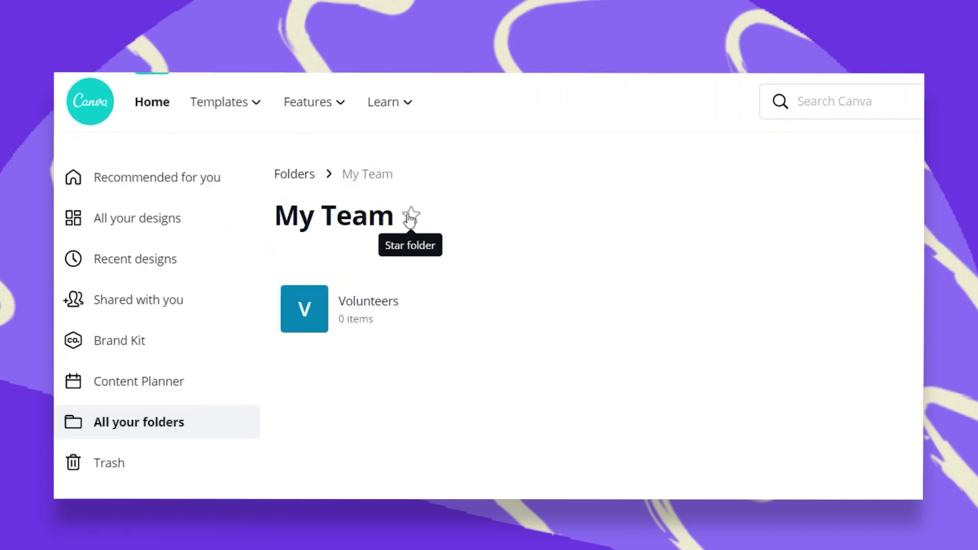
pyautogui.click(410, 219)
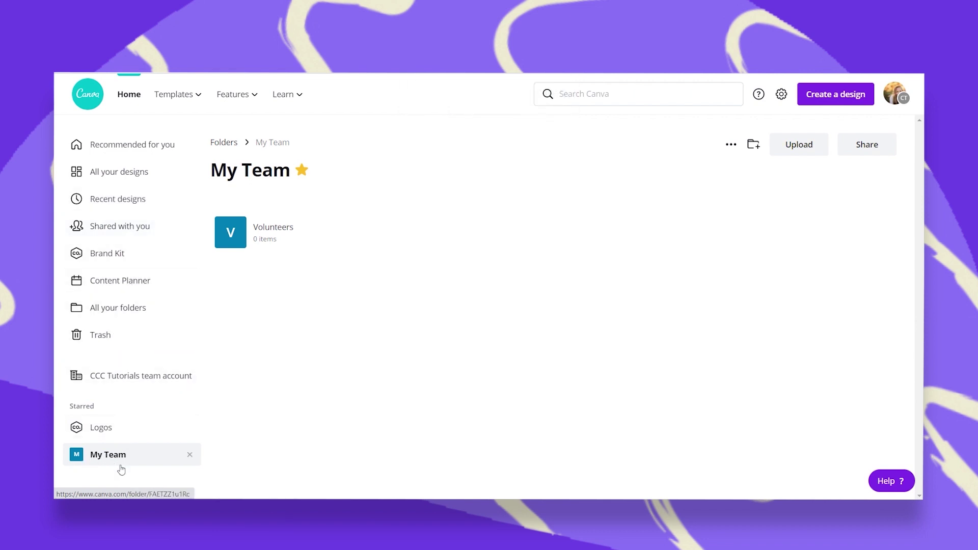
pyautogui.click(133, 145)
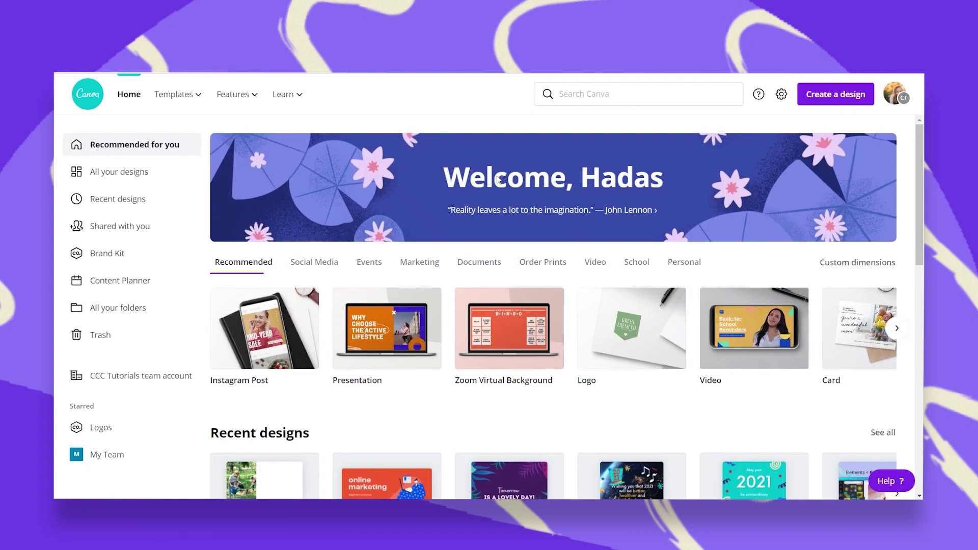